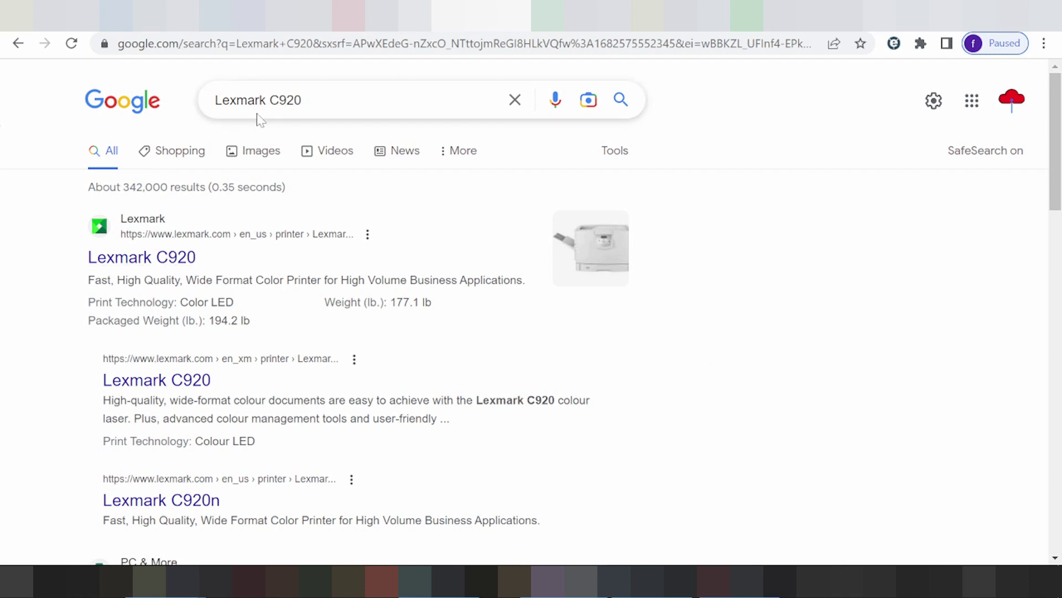
- Add 'driver downlad' after Lexmark C920 in the Google query and search
click(302, 100)
text(ri)
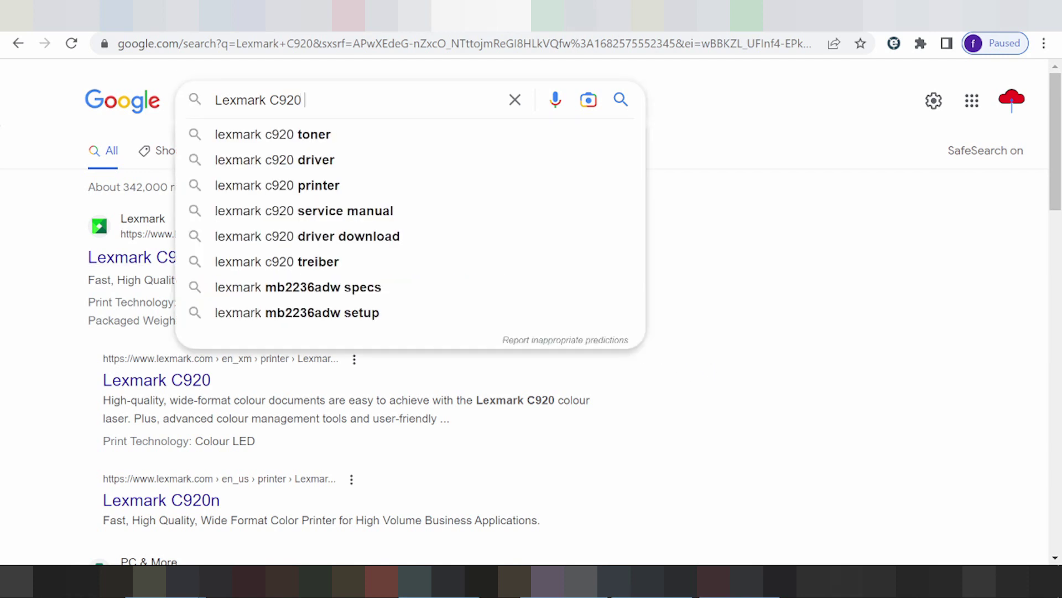
text(ve)
key(BackSpace)
key(BackSpace)
key(BackSpace)
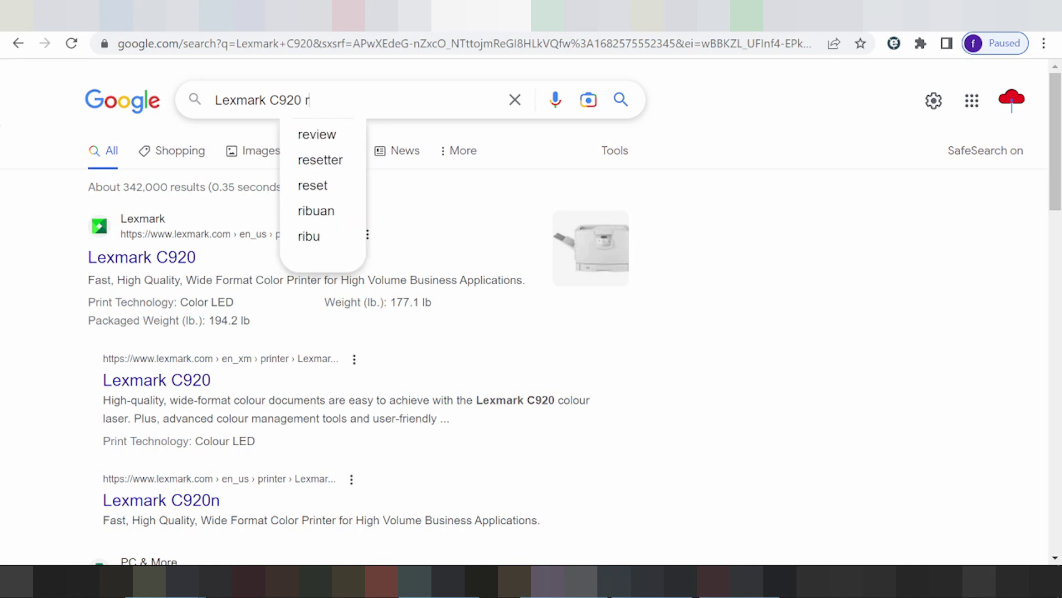
key(BackSpace)
key(BackSpace)
text(driver down)
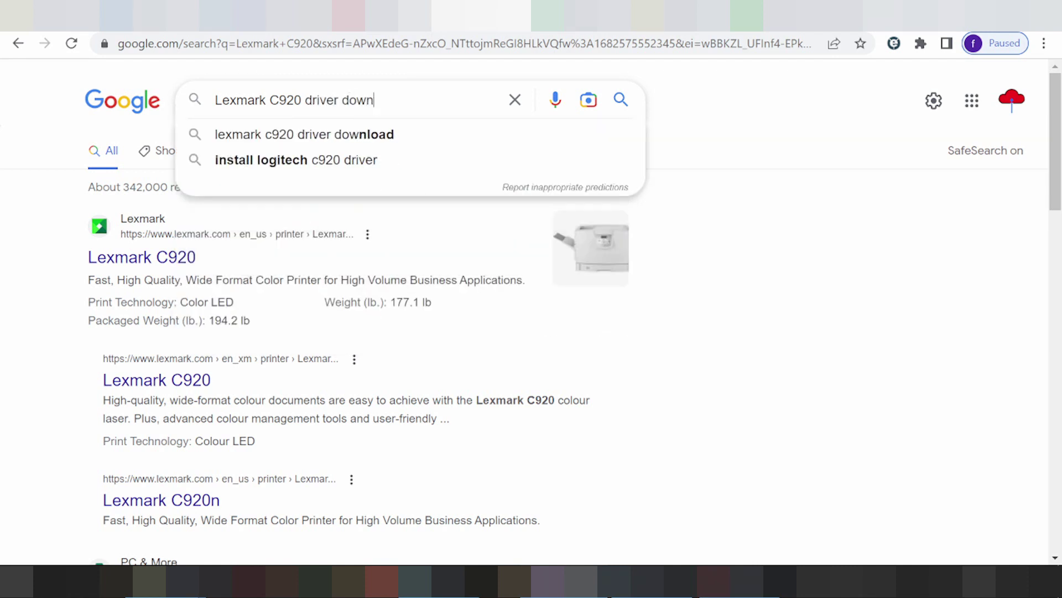
text(lad)
key(Return)
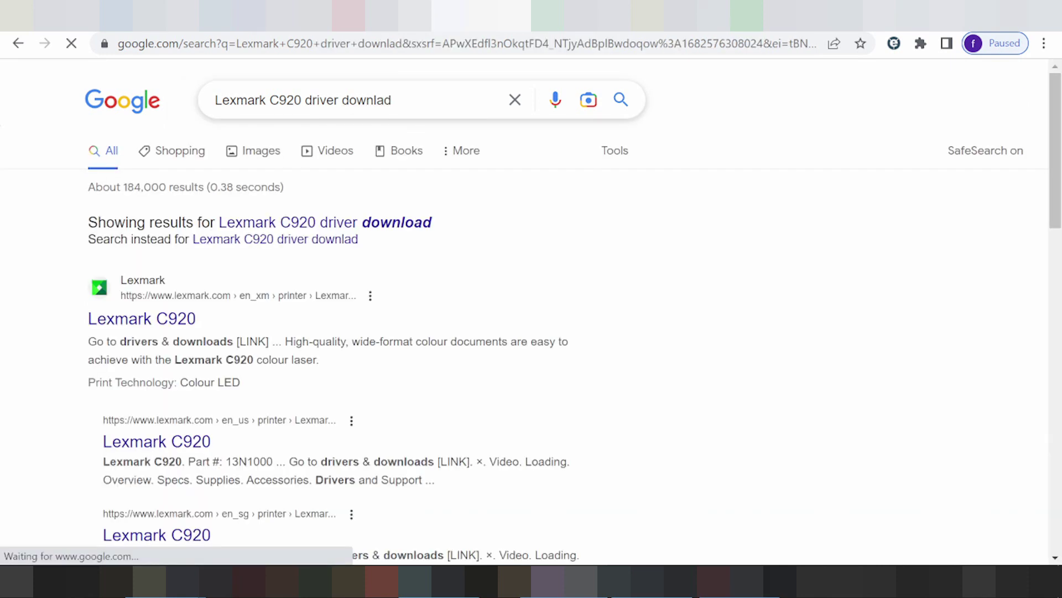
- Correct 'downlad' to 'download', rerun the search and scroll through the results
double_click(366, 100)
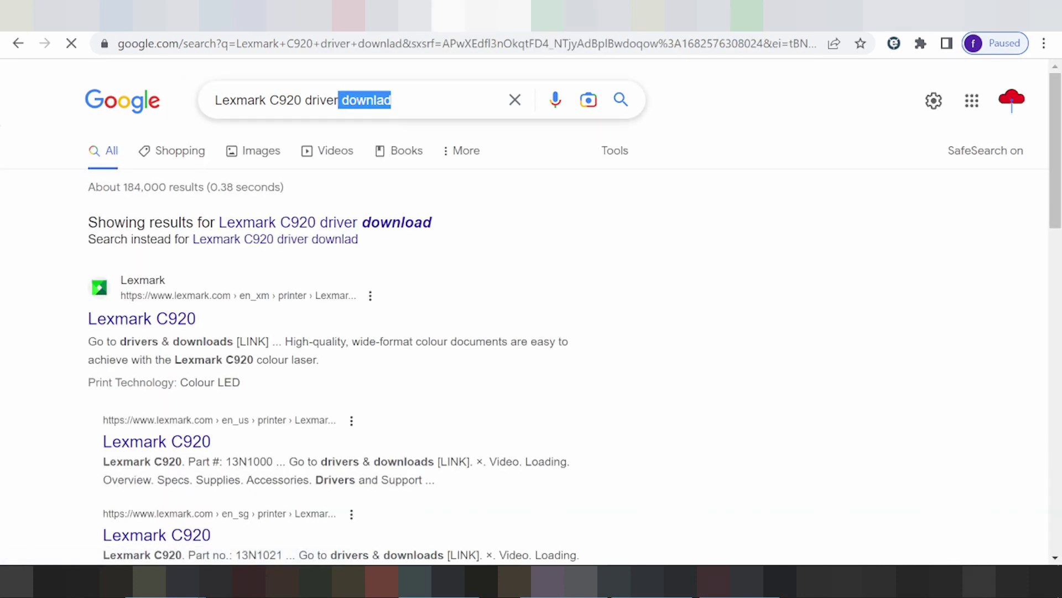
key(BackSpace)
text(downloa)
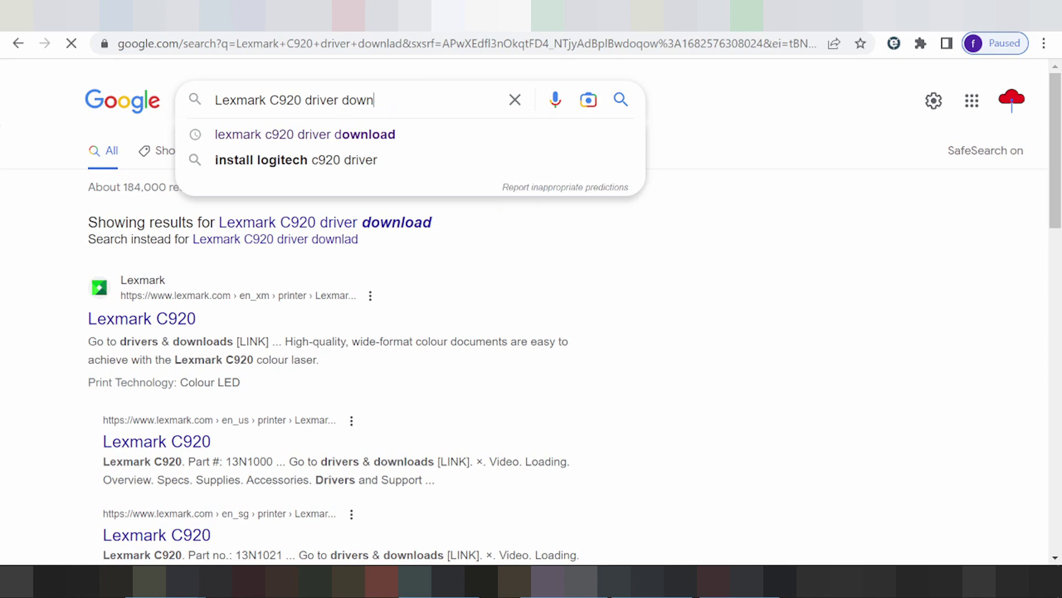
key(Return)
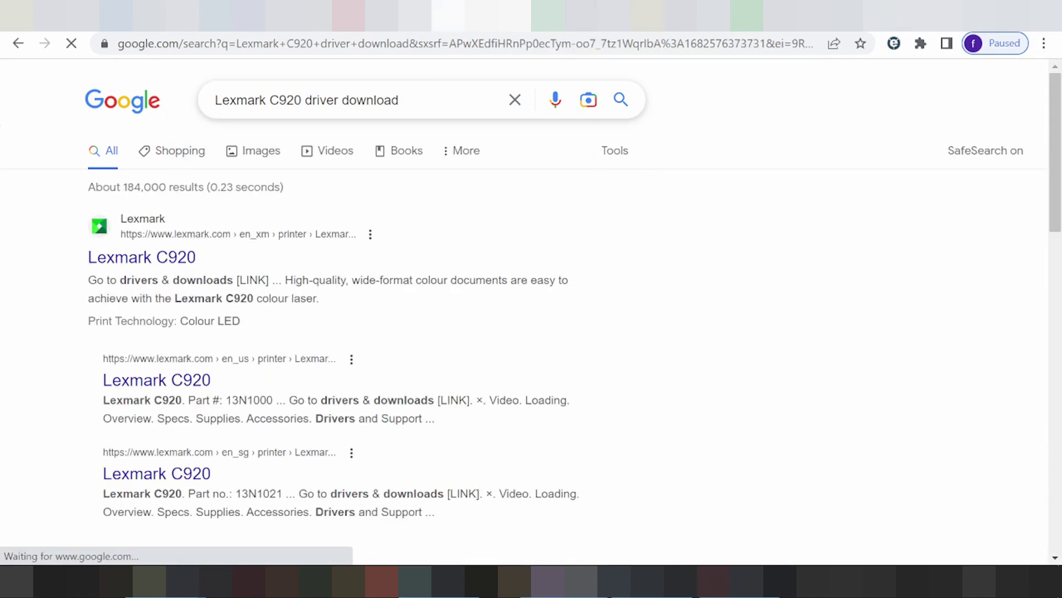
scroll(448, 221, down, 3)
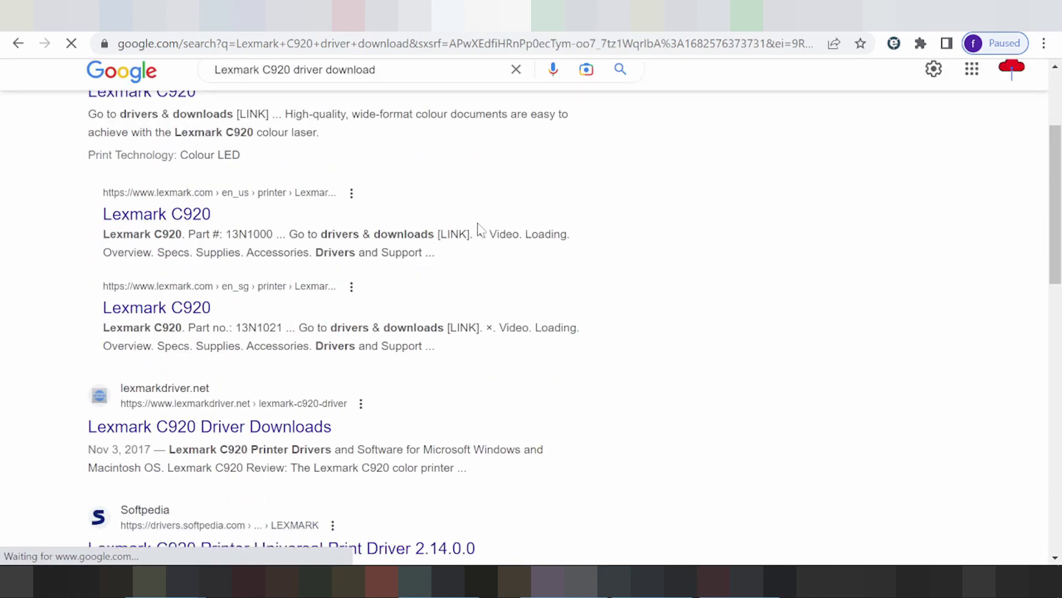
scroll(480, 228, down, 10)
scroll(496, 224, down, 5)
scroll(501, 226, up, 18)
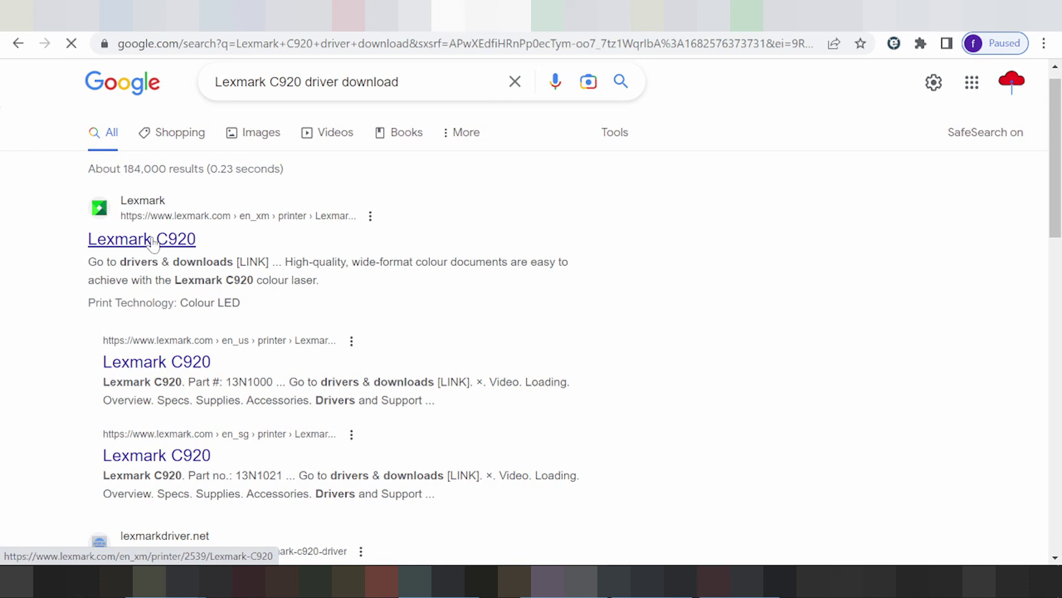
- Open the lexmark.com Lexmark C920 result and follow its Drivers and Support link
click(153, 243)
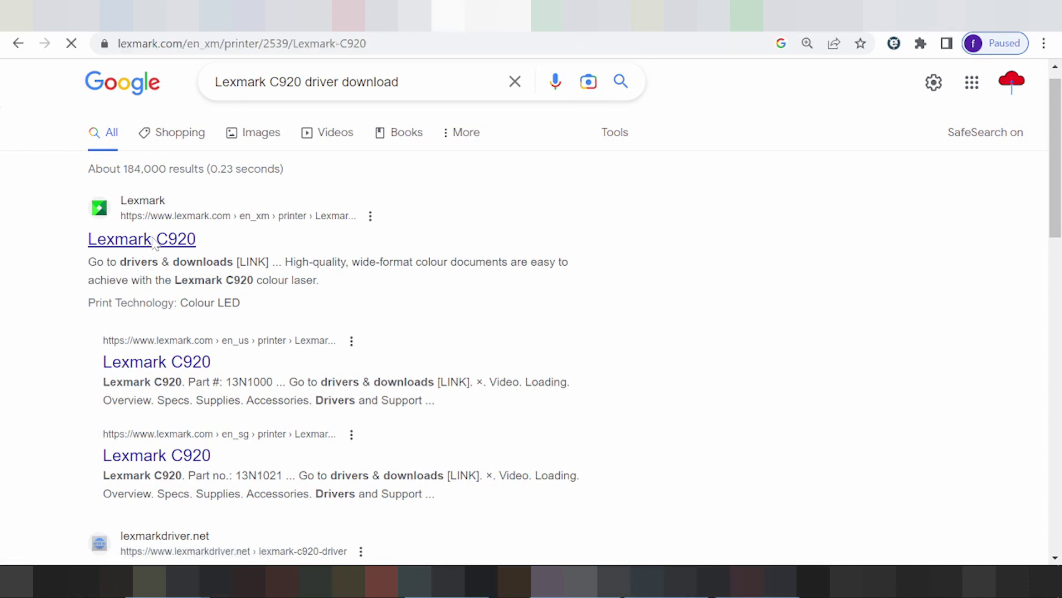
scroll(400, 210, down, 5)
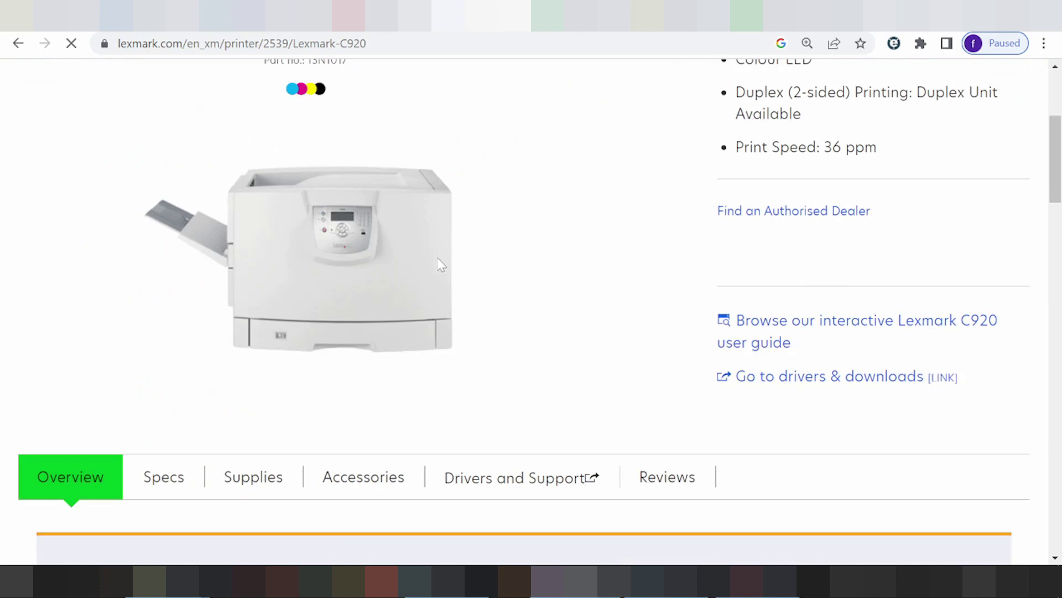
scroll(421, 199, down, 3)
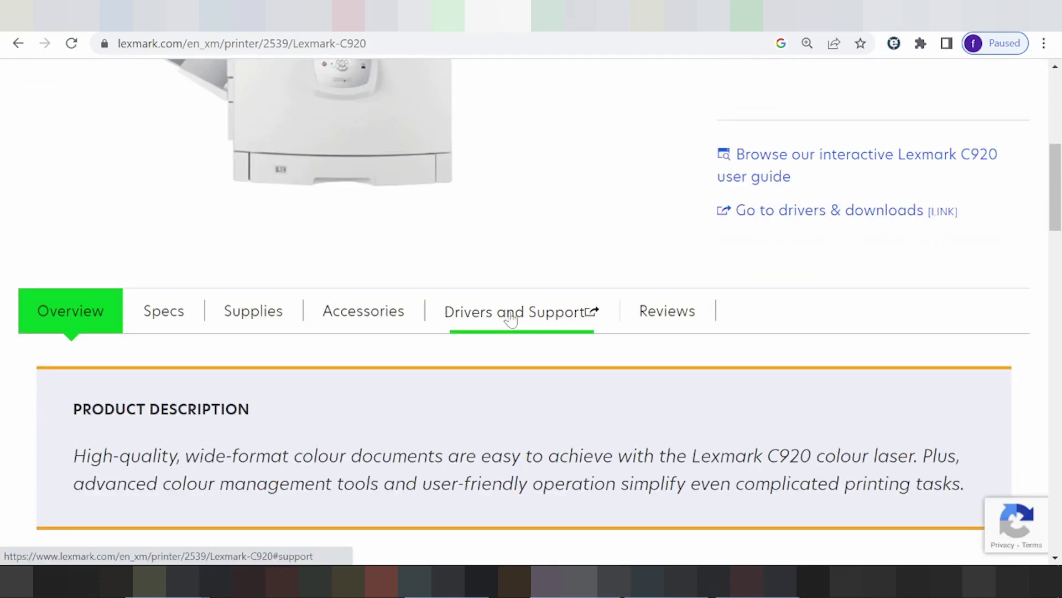
click(527, 325)
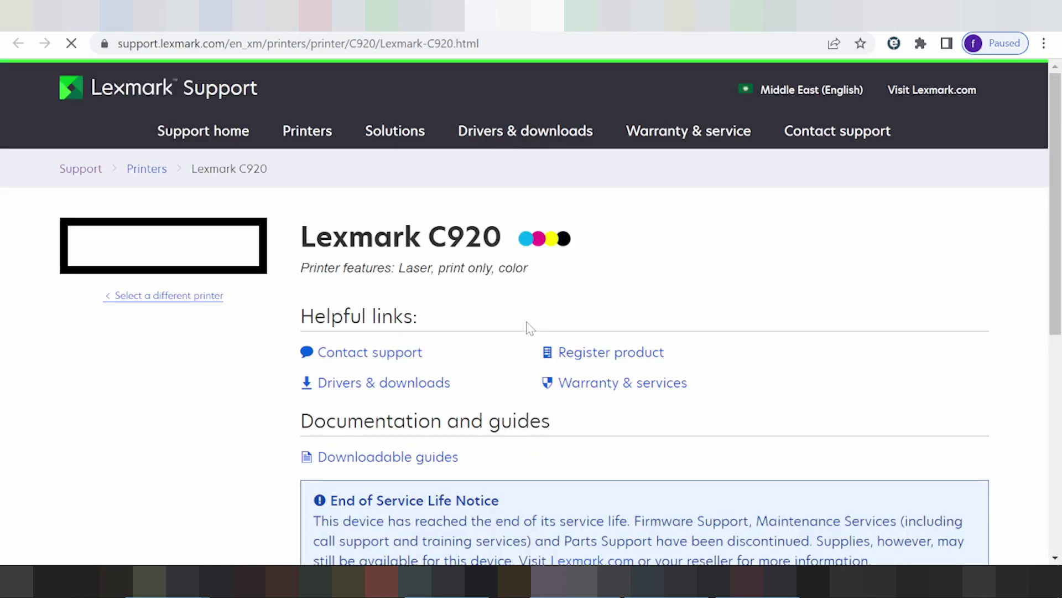
- Open Drivers & downloads under Helpful links and scroll to the 11 compatible C920 downloads
click(412, 391)
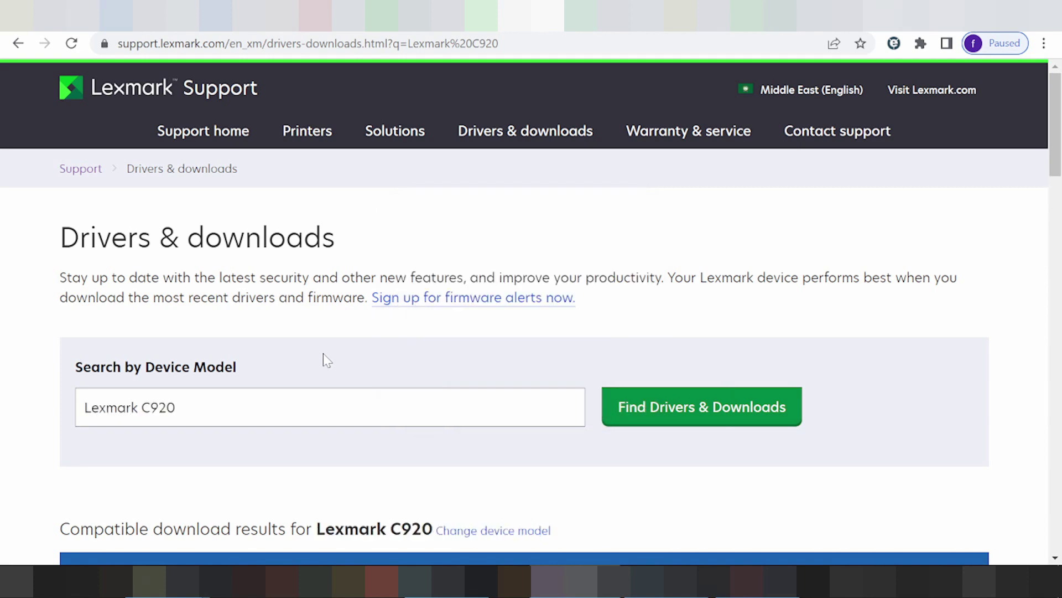
scroll(327, 359, down, 5)
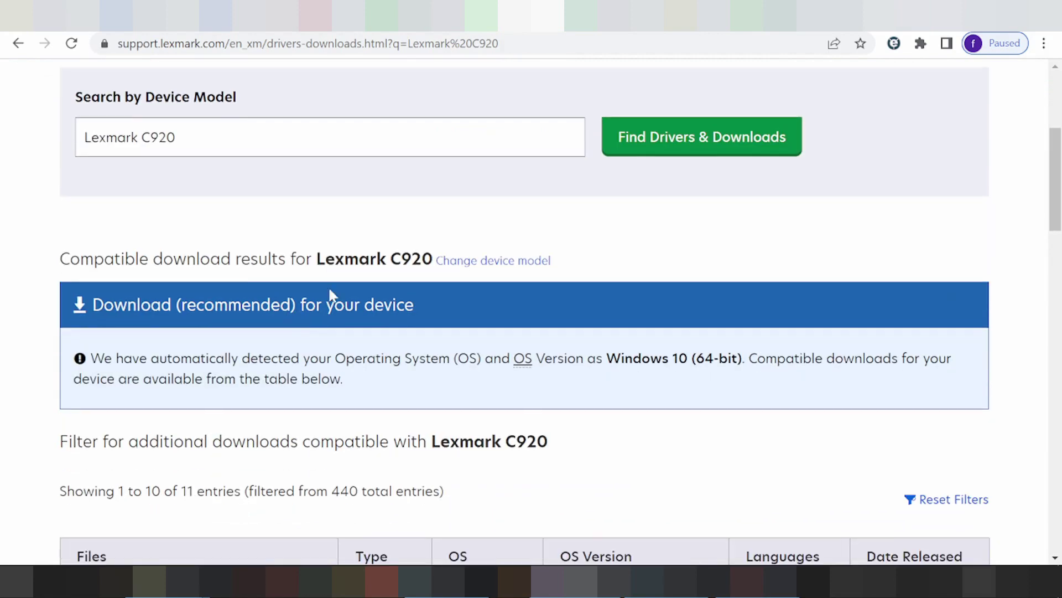
scroll(329, 291, down, 3)
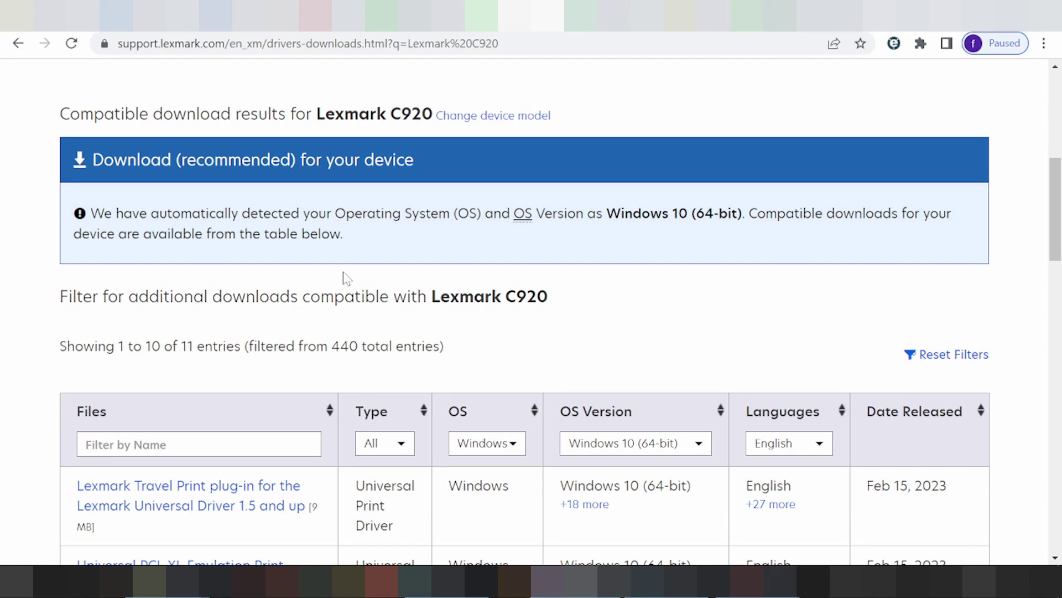
scroll(355, 276, down, 5)
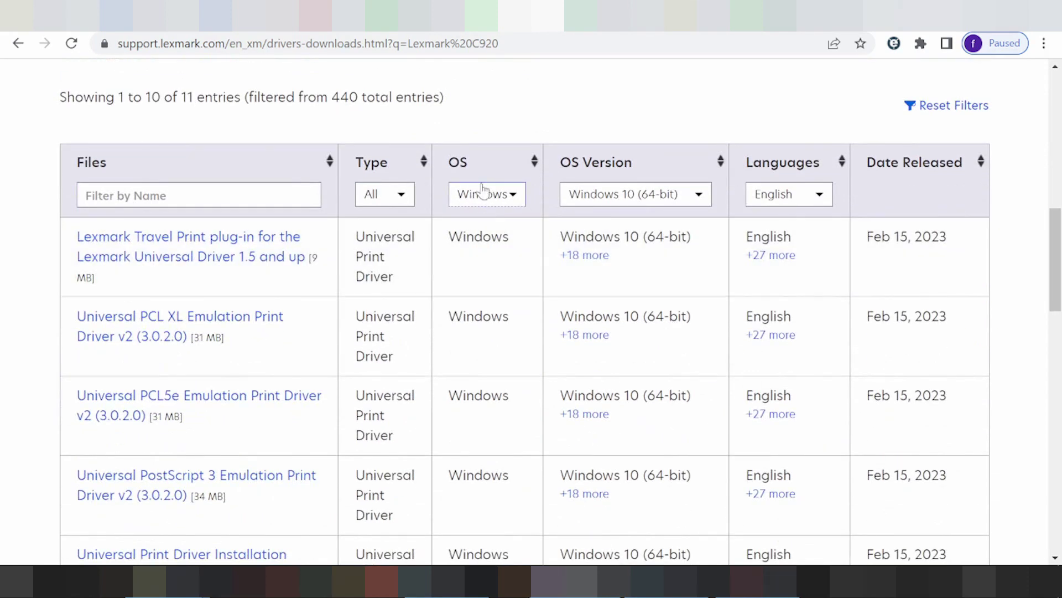
- Filter the C920 downloads table to macOS and browse the OS Version choices
click(486, 194)
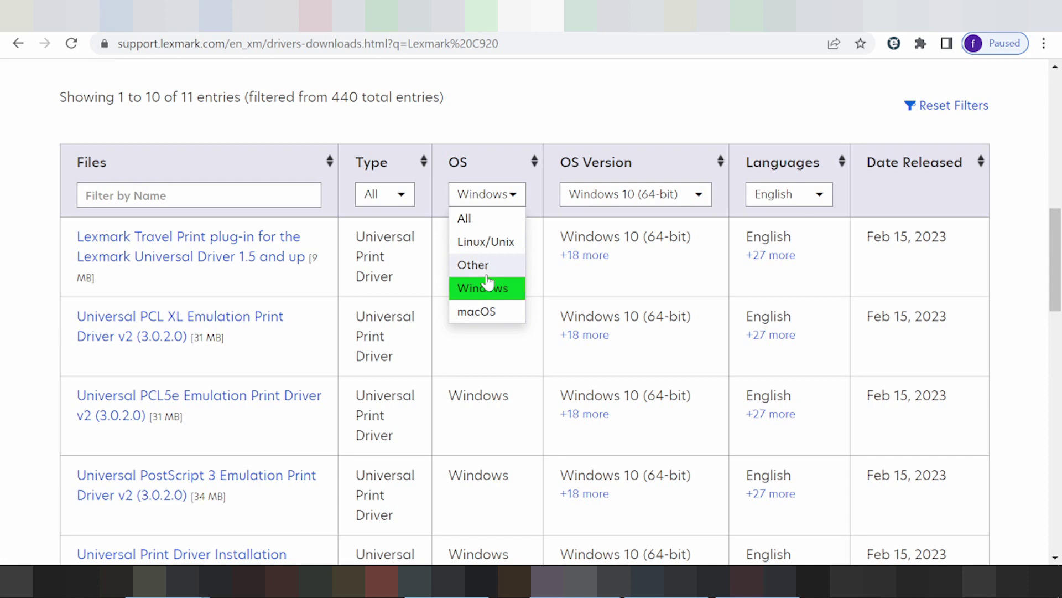
click(481, 312)
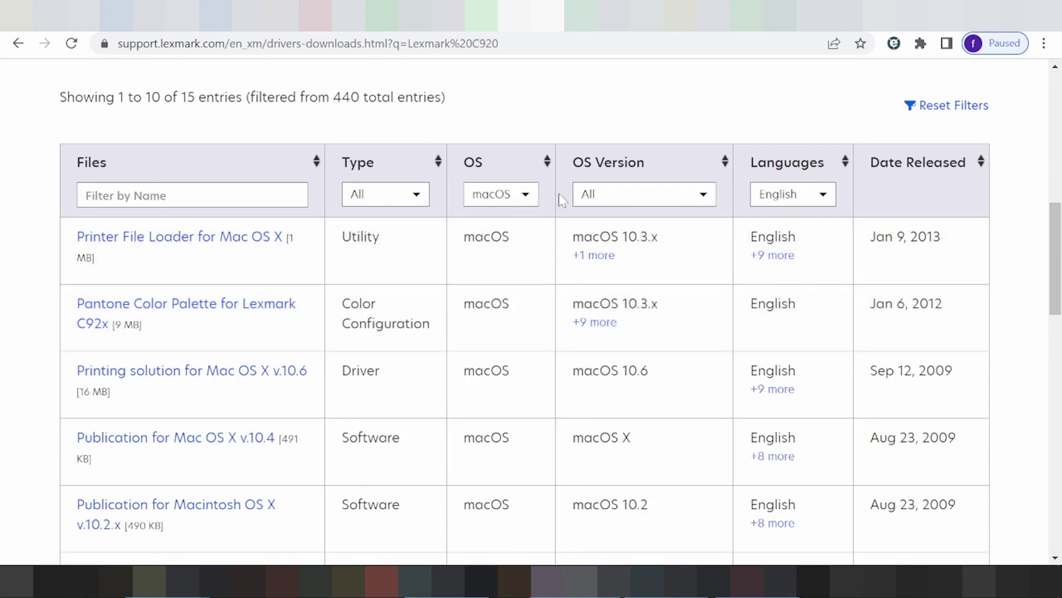
click(608, 195)
scroll(603, 279, down, 3)
scroll(612, 363, up, 3)
scroll(642, 276, down, 6)
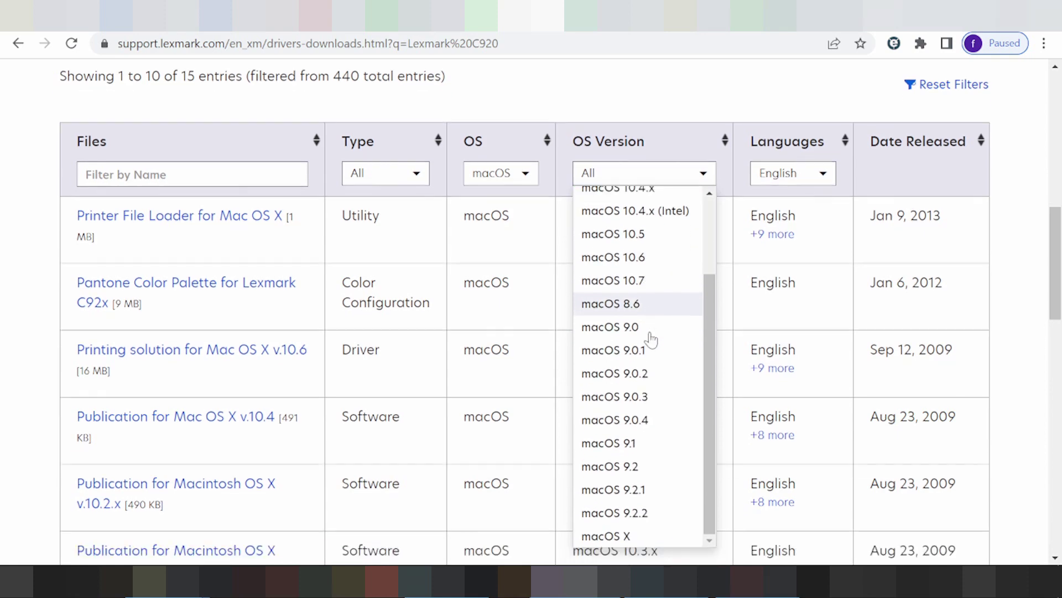
scroll(642, 392, up, 4)
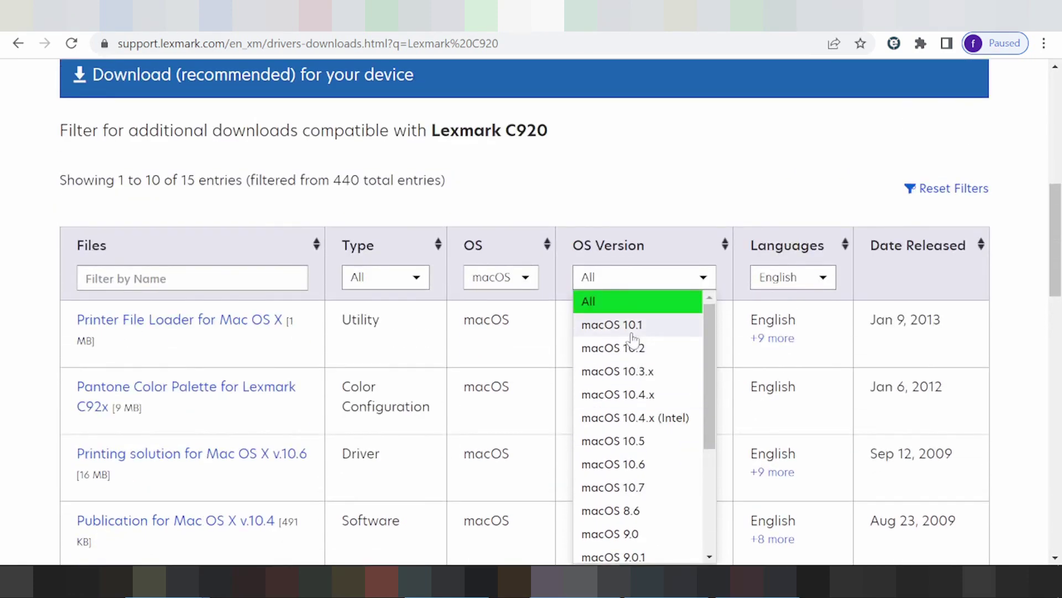
scroll(642, 368, down, 3)
scroll(641, 372, down, 1)
scroll(636, 372, up, 4)
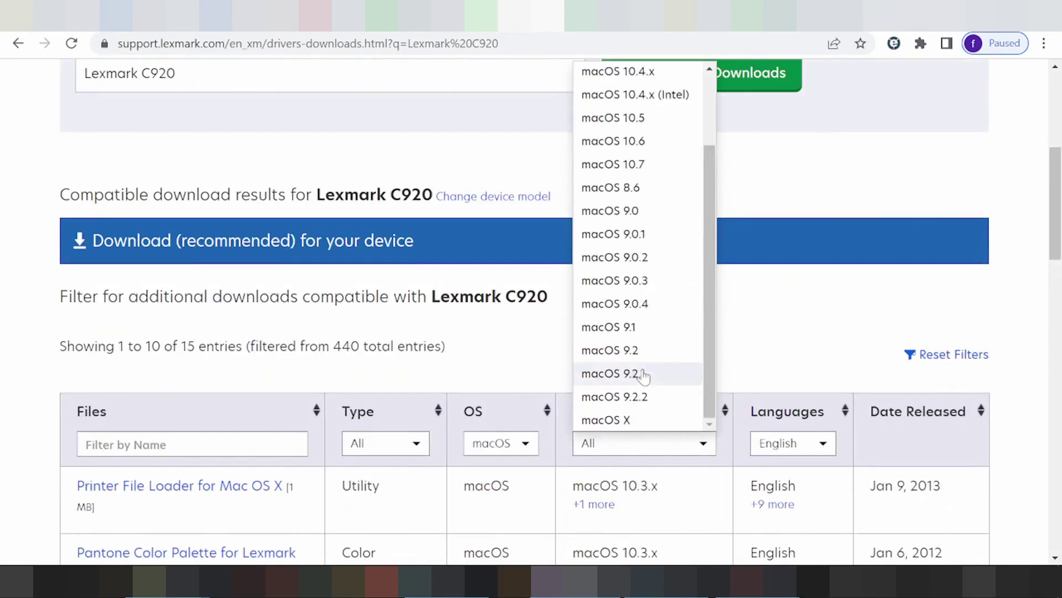
- Close the OS Version list leaving All, so 15 macOS entries are shown
click(783, 337)
scroll(774, 332, down, 2)
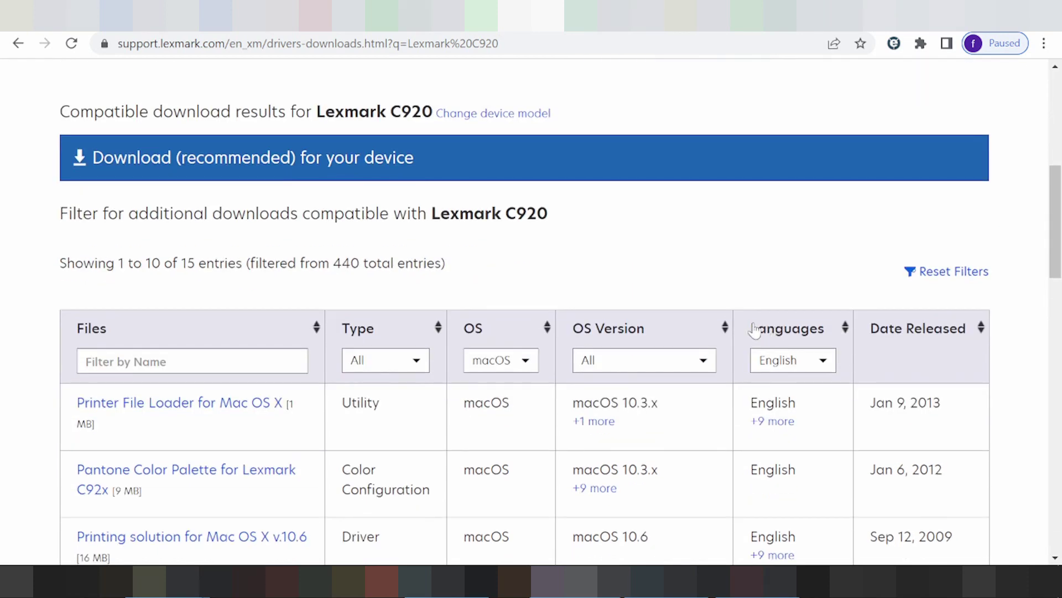
scroll(741, 313, down, 2)
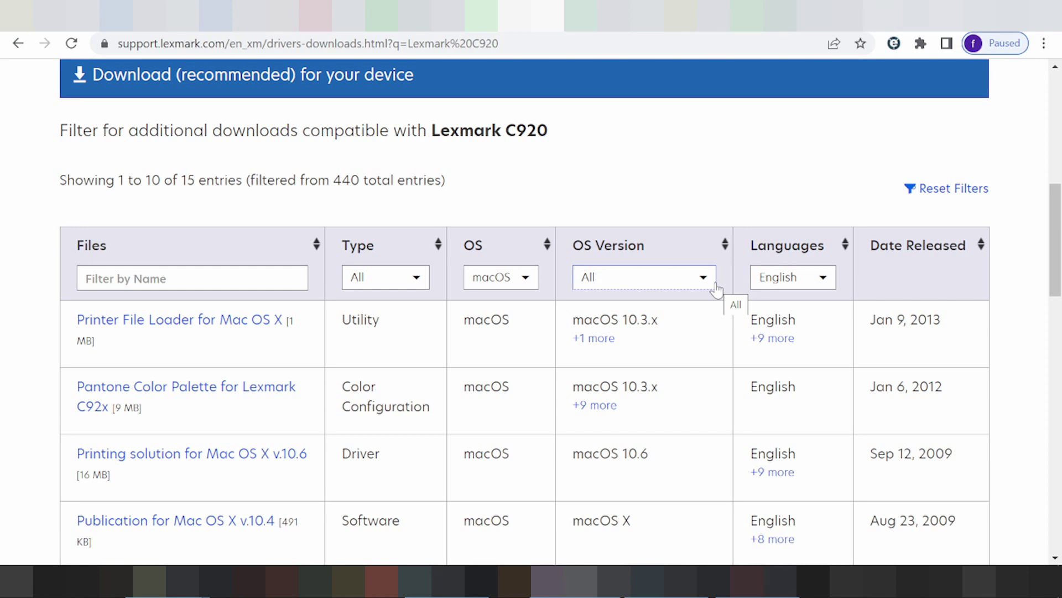
click(502, 281)
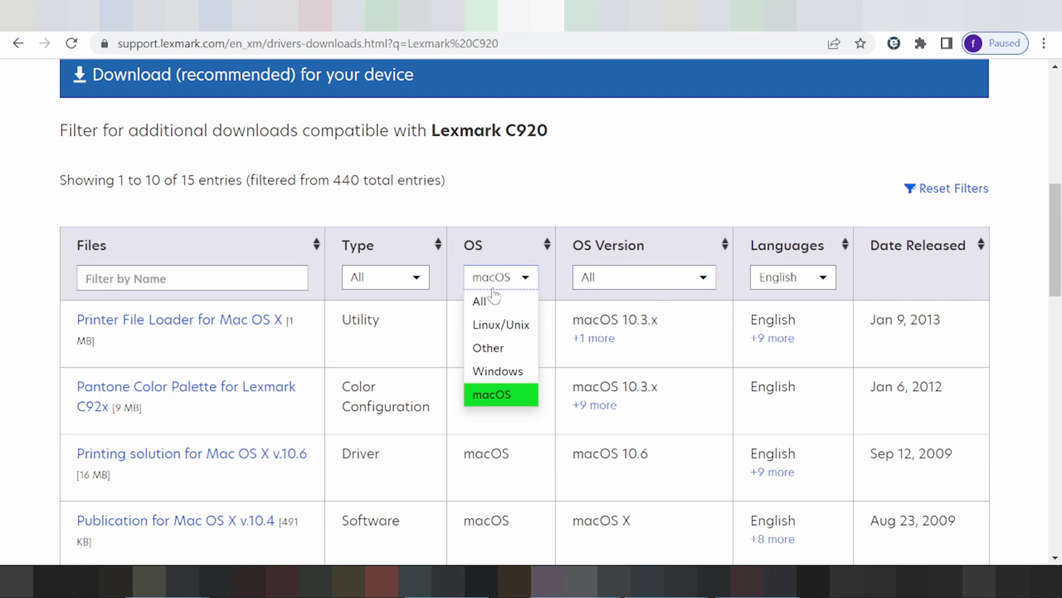
- Filter the downloads to Linux/Unix (18 entries) and review the offered Linux versions
click(494, 325)
click(618, 276)
scroll(671, 332, down, 5)
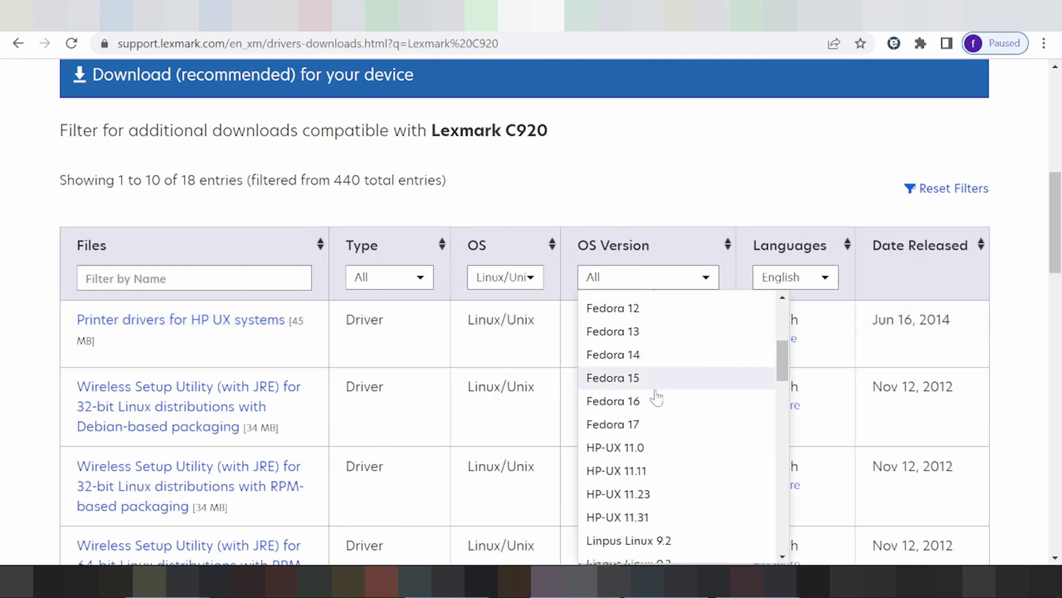
scroll(655, 395, down, 3)
scroll(658, 390, down, 6)
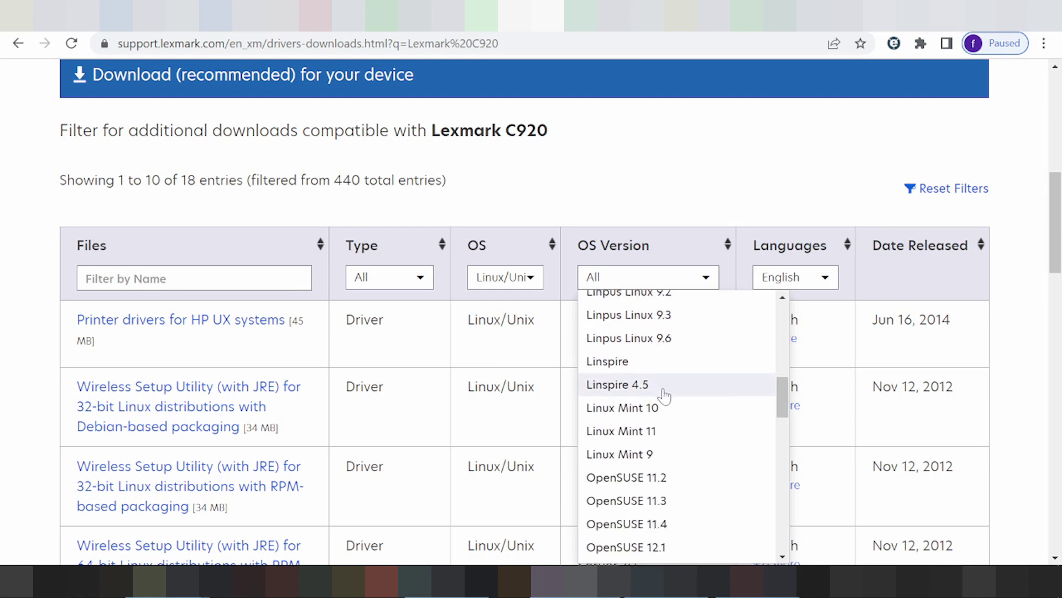
scroll(667, 410, up, 5)
scroll(666, 409, up, 3)
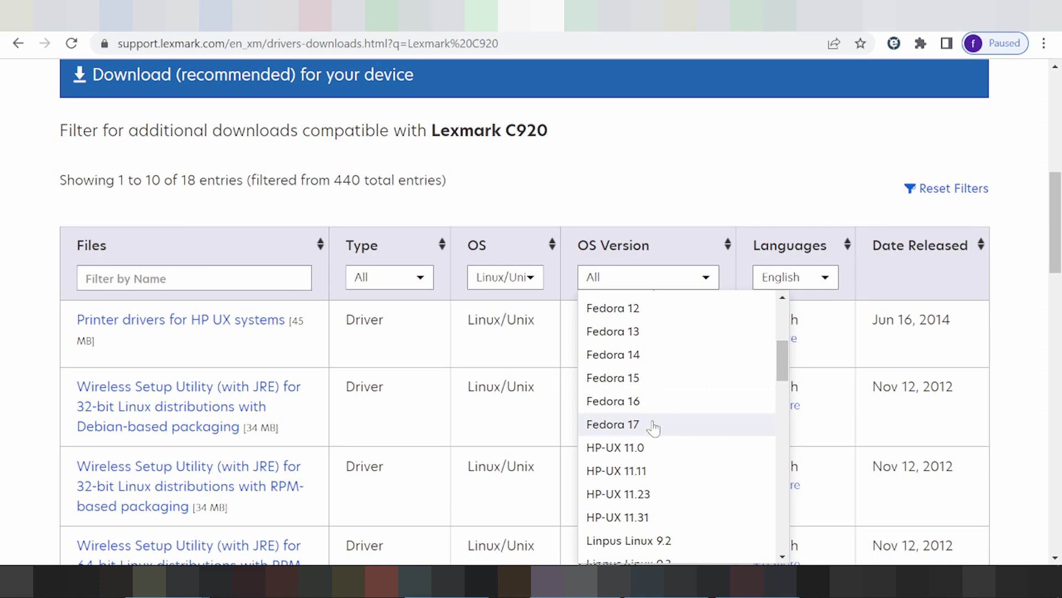
scroll(682, 408, down, 2)
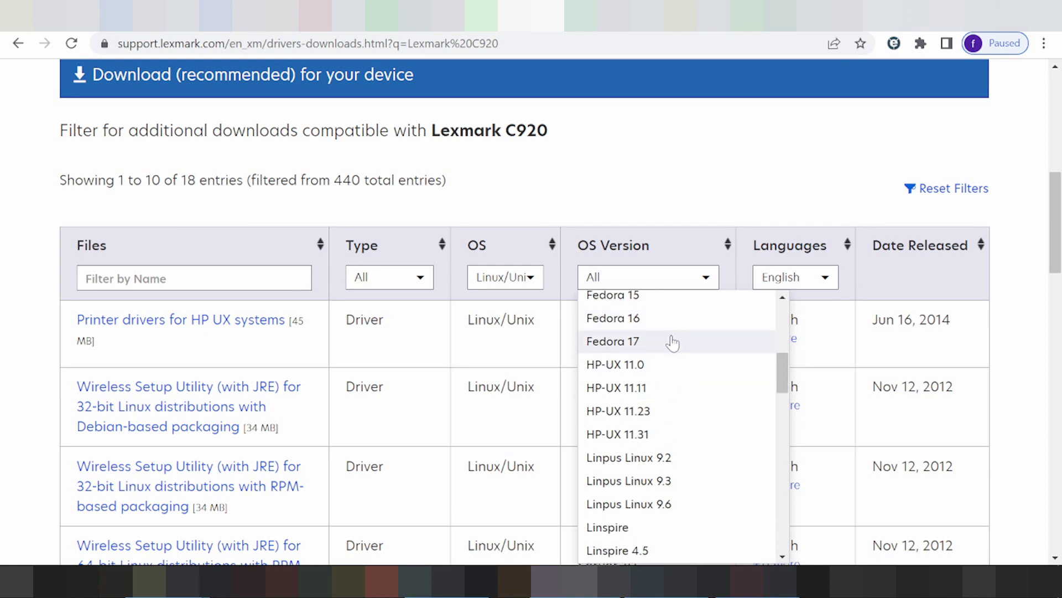
scroll(683, 382, down, 2)
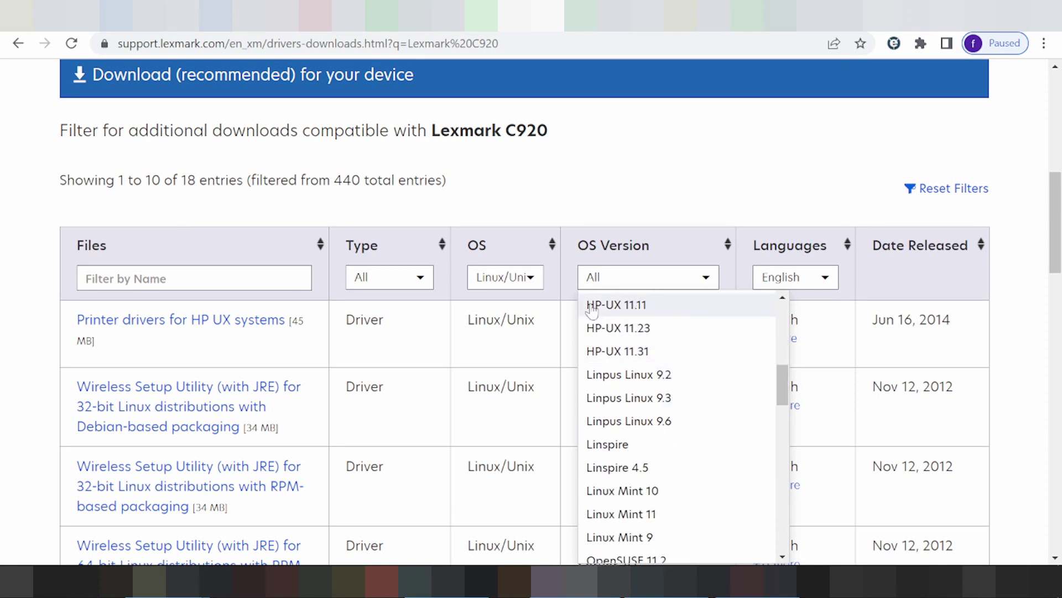
click(529, 280)
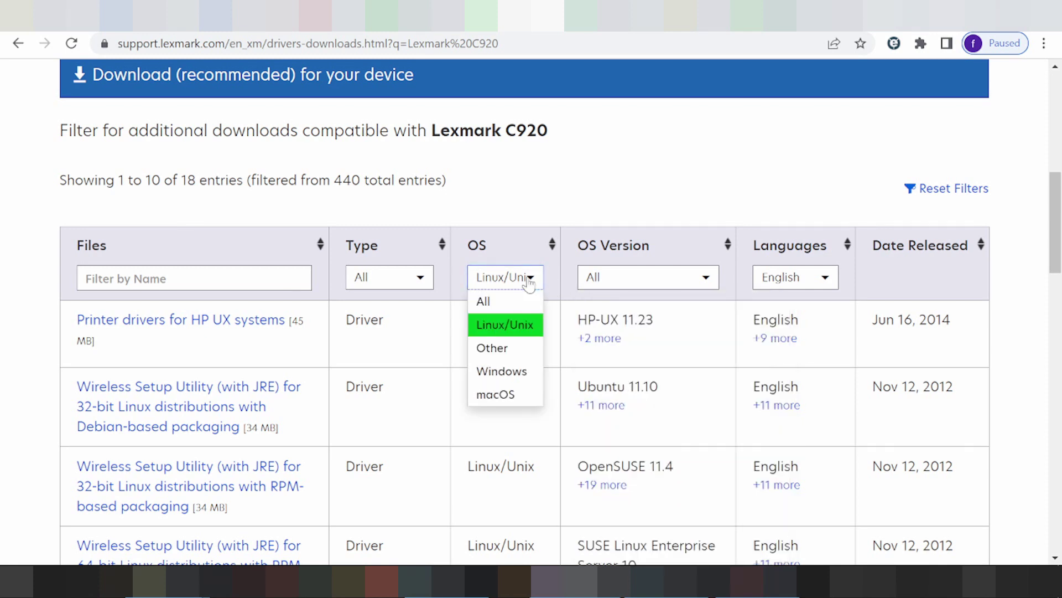
- Set OS to Windows and OS Version to Windows 11 (64-bit), leaving 9 downloads
click(504, 371)
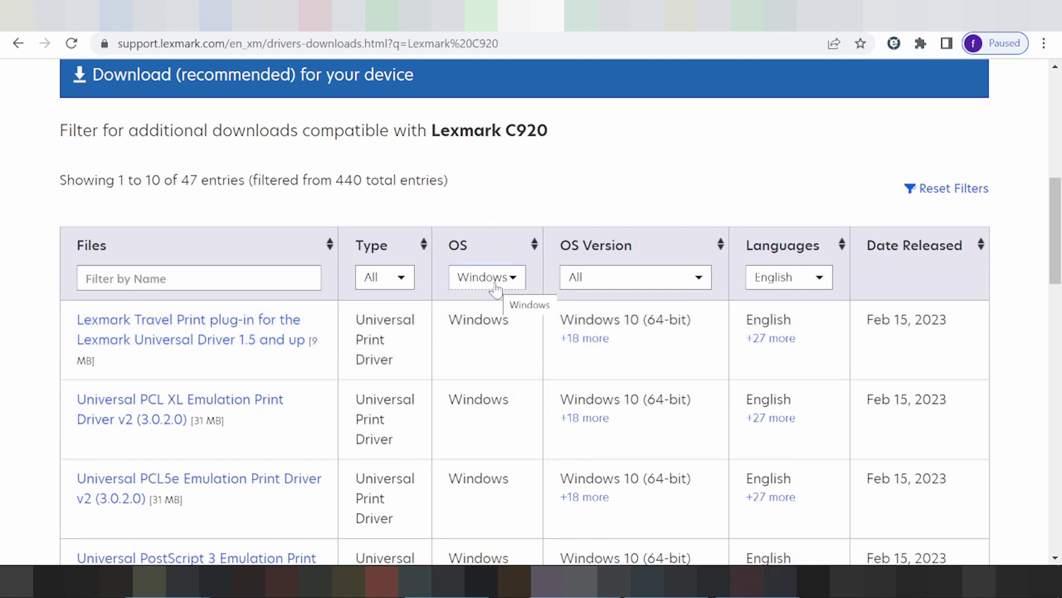
click(595, 283)
scroll(605, 335, down, 2)
scroll(622, 401, up, 3)
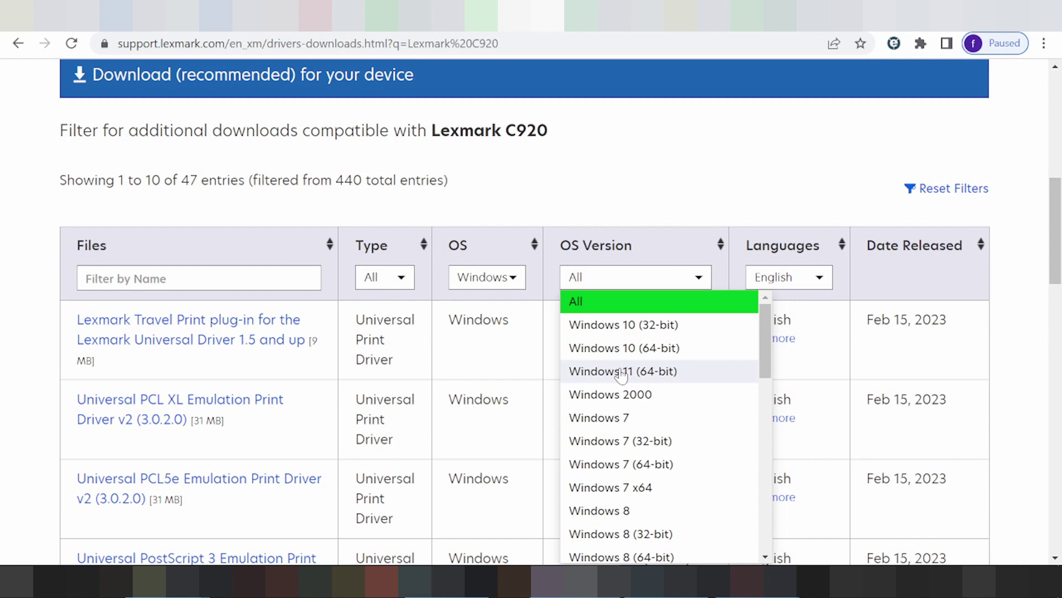
scroll(642, 388, down, 2)
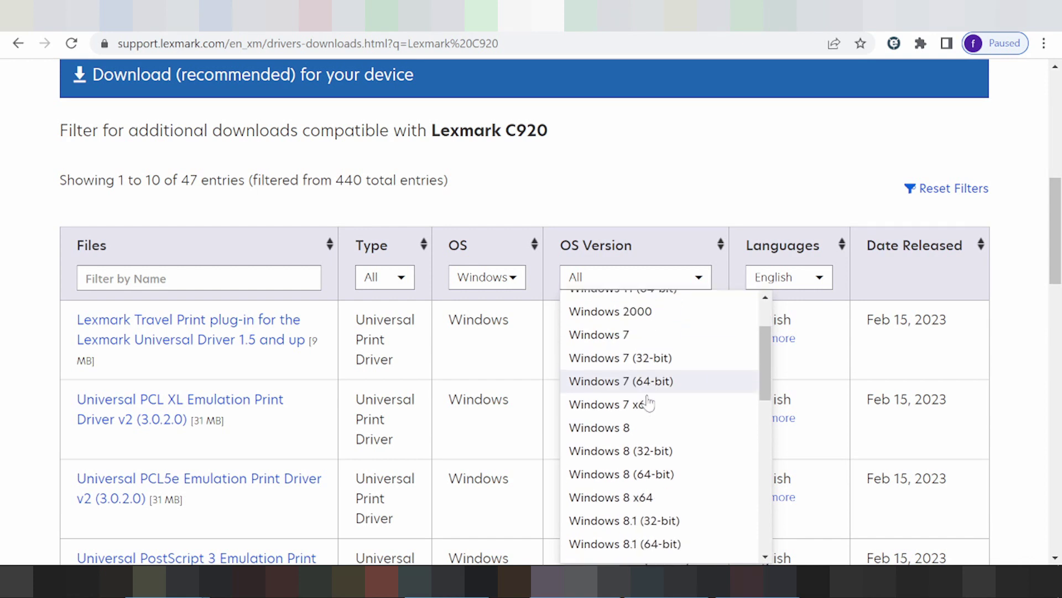
scroll(650, 403, up, 2)
scroll(656, 405, down, 4)
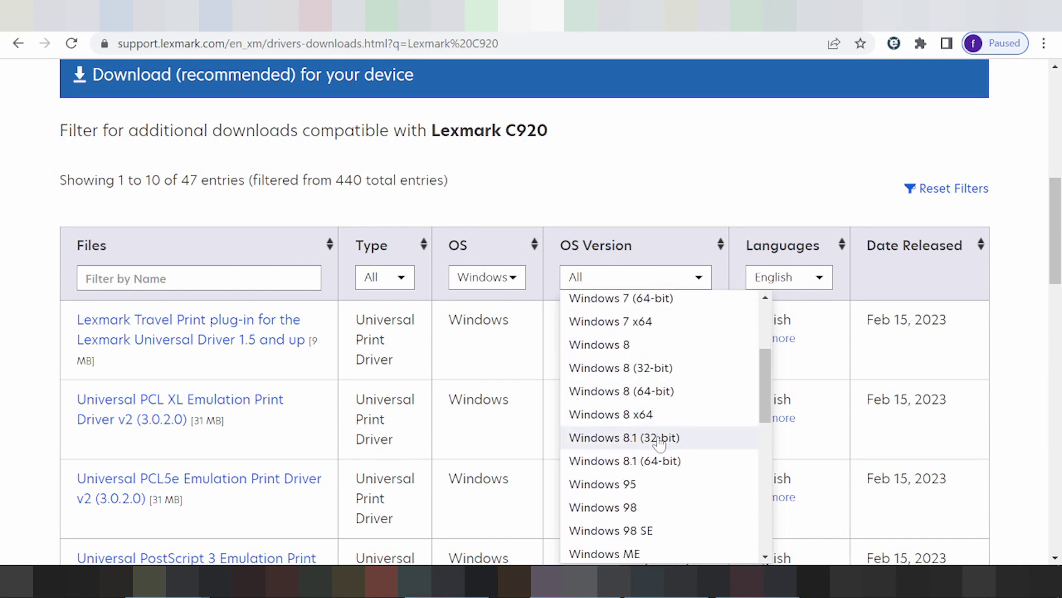
scroll(658, 442, down, 3)
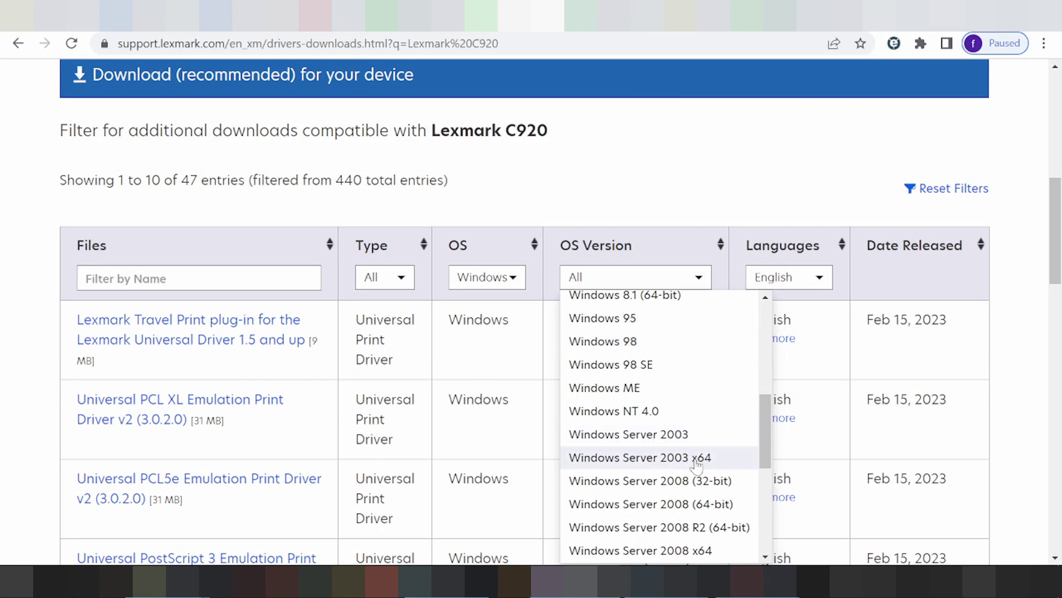
scroll(696, 465, up, 5)
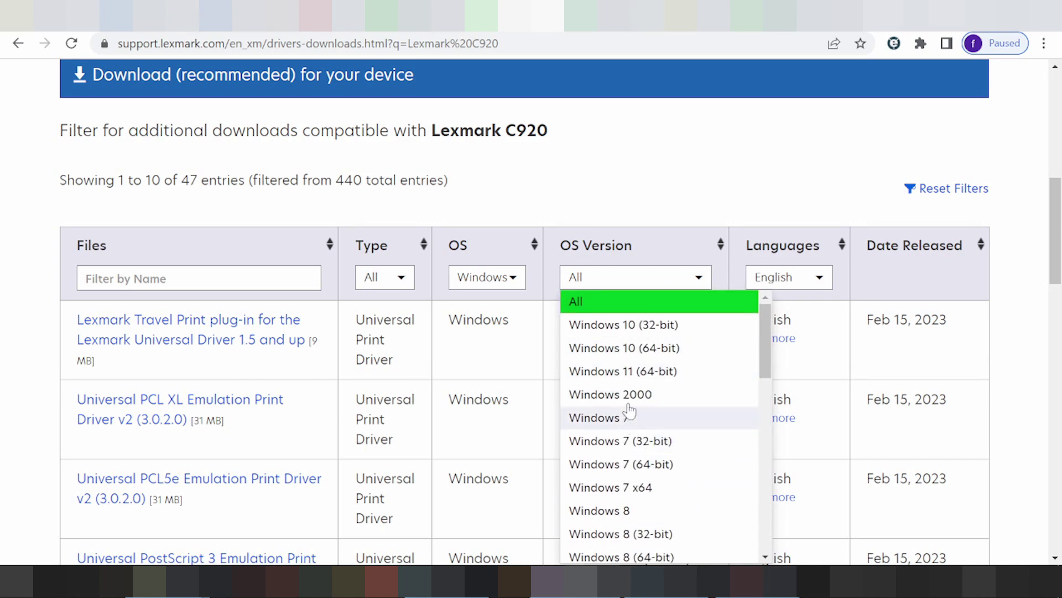
click(611, 374)
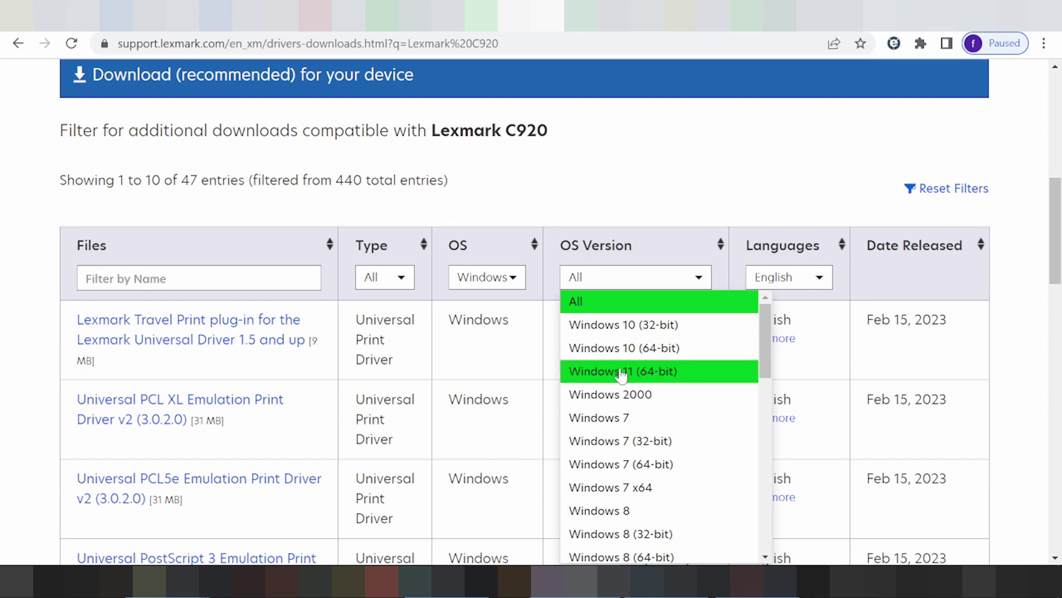
click(621, 374)
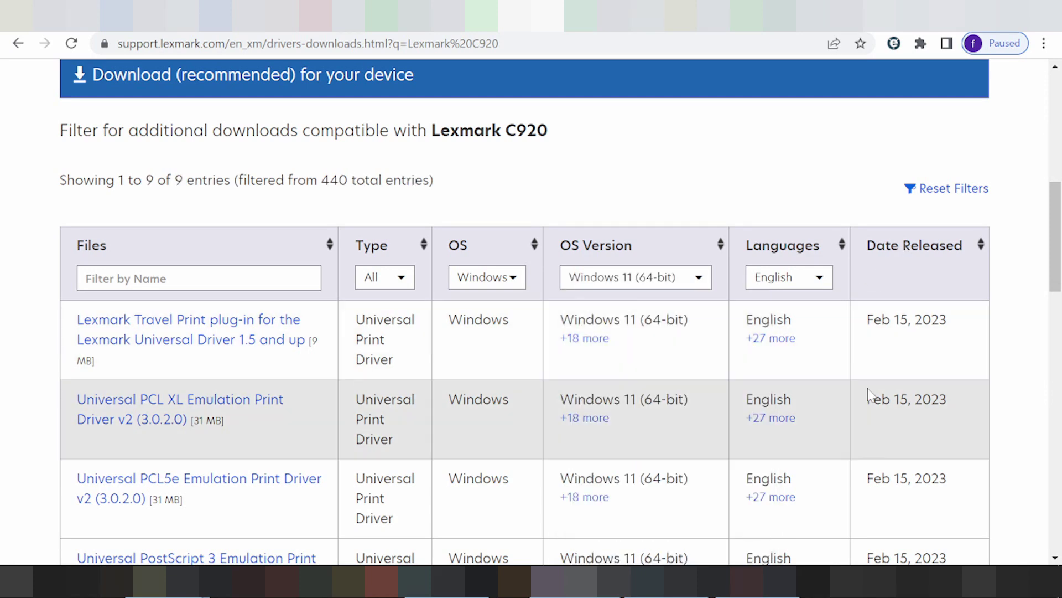
drag(864, 403, 952, 411)
- Highlight the Windows 11 version and English language in the table's second row
scroll(951, 410, down, 1)
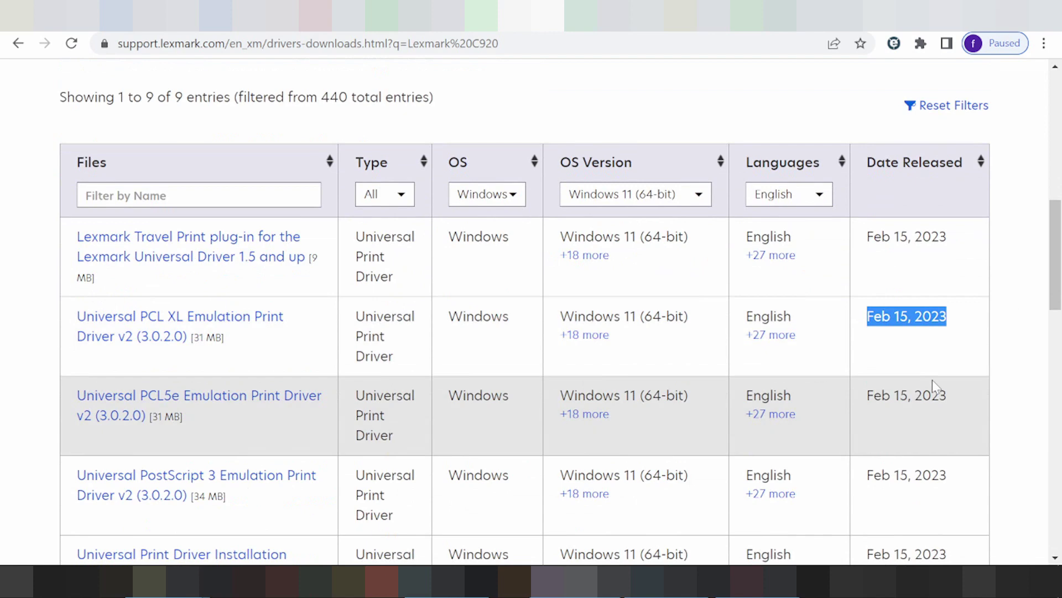
drag(560, 316, 646, 316)
drag(747, 316, 784, 316)
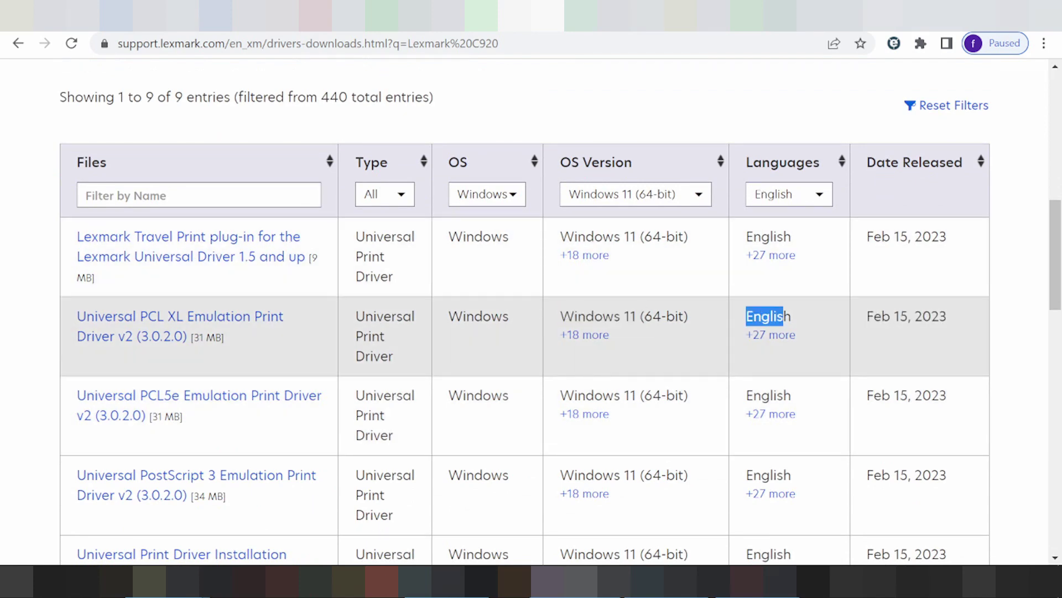
scroll(732, 288, down, 3)
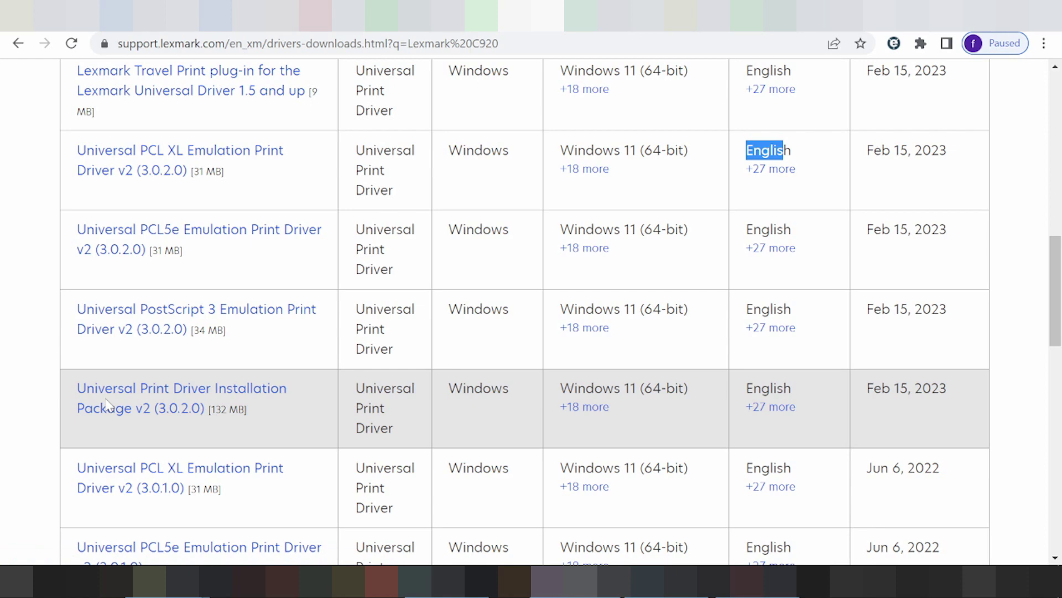
- Download Universal Print Driver Installation Package v2 (3.0.2.0), then return to the C920 page
click(140, 399)
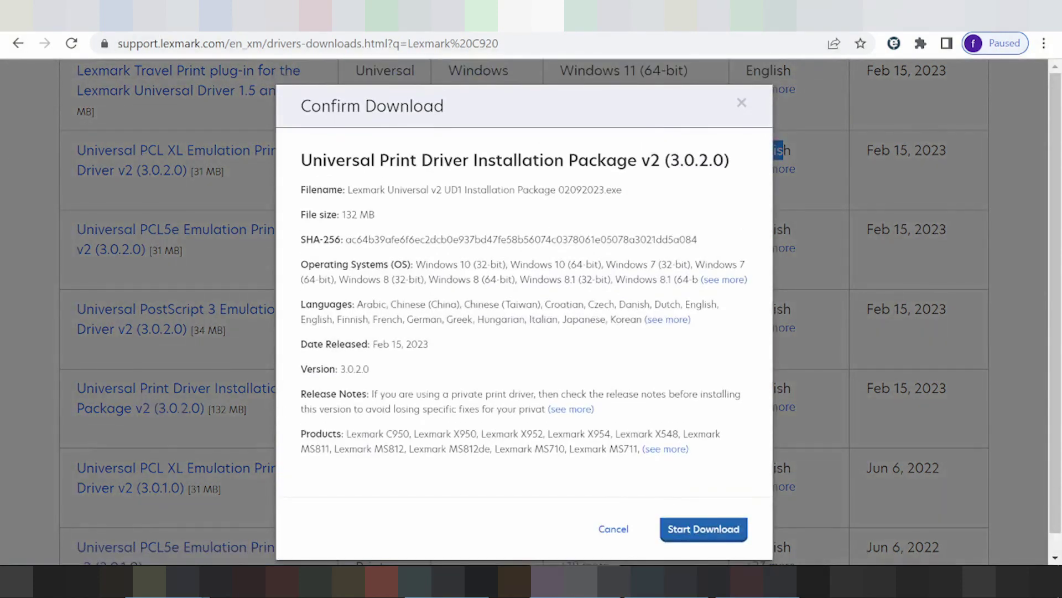
click(681, 530)
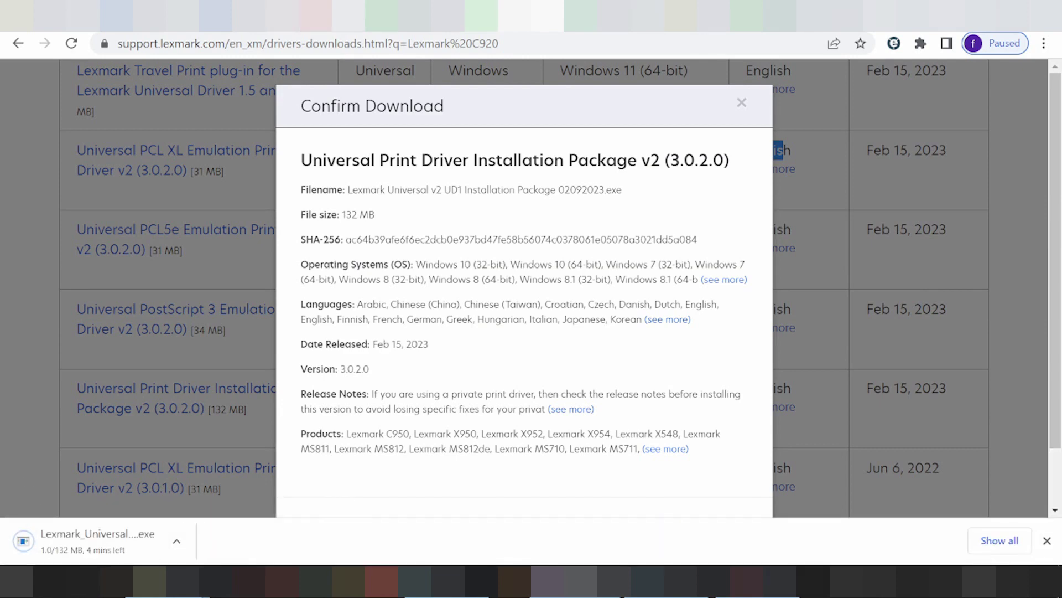
key(alt+Left)
scroll(474, 290, up, 2)
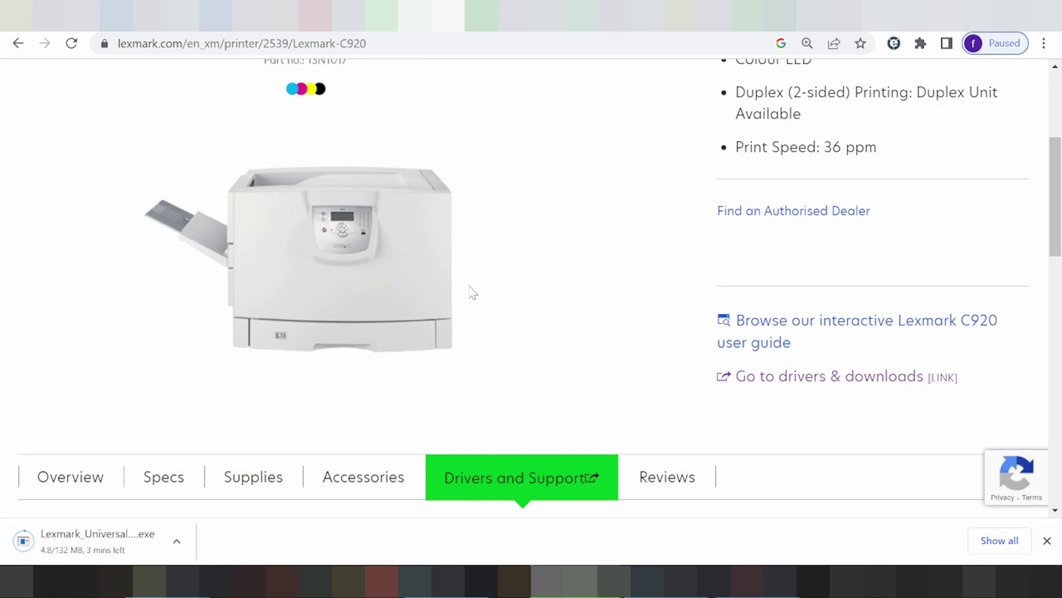
scroll(473, 292, up, 2)
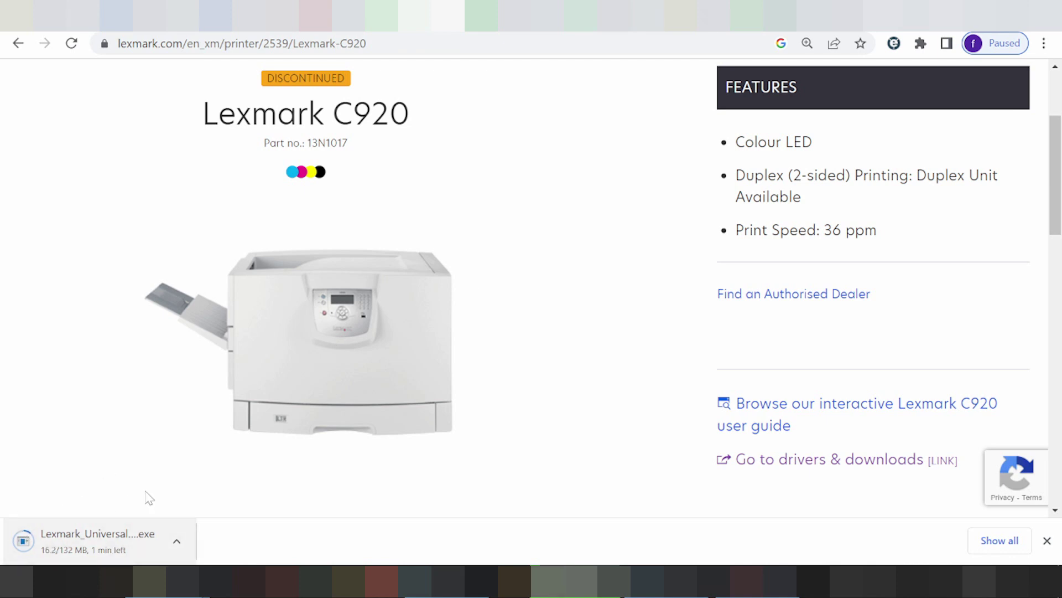
click(181, 542)
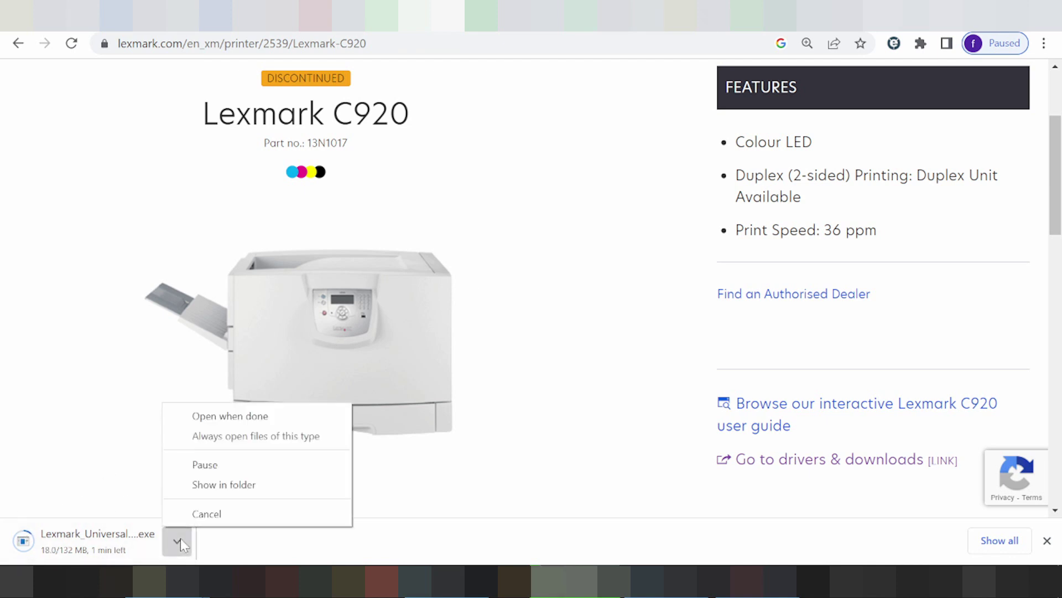
click(124, 362)
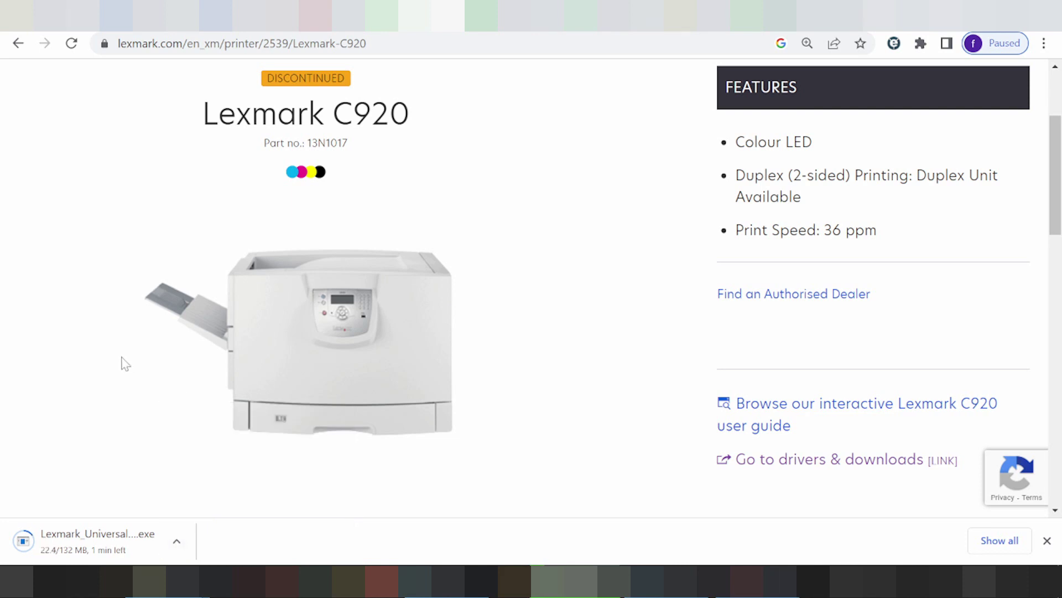